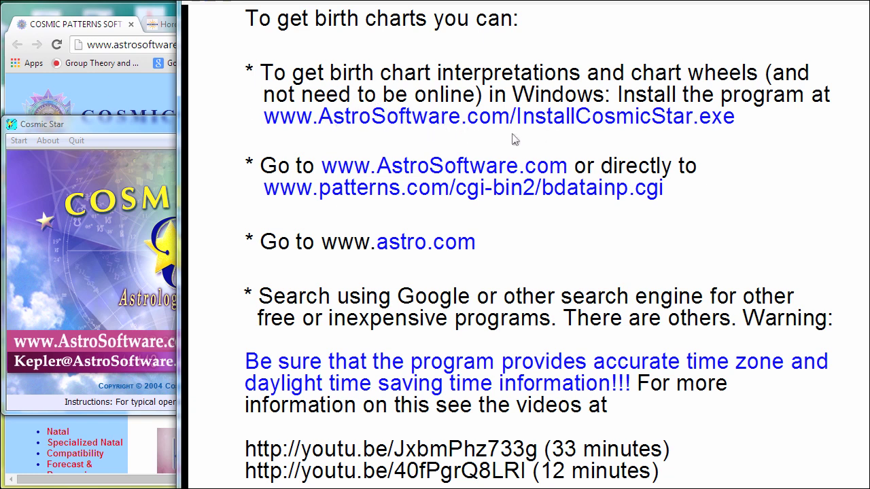
left_click(99, 88)
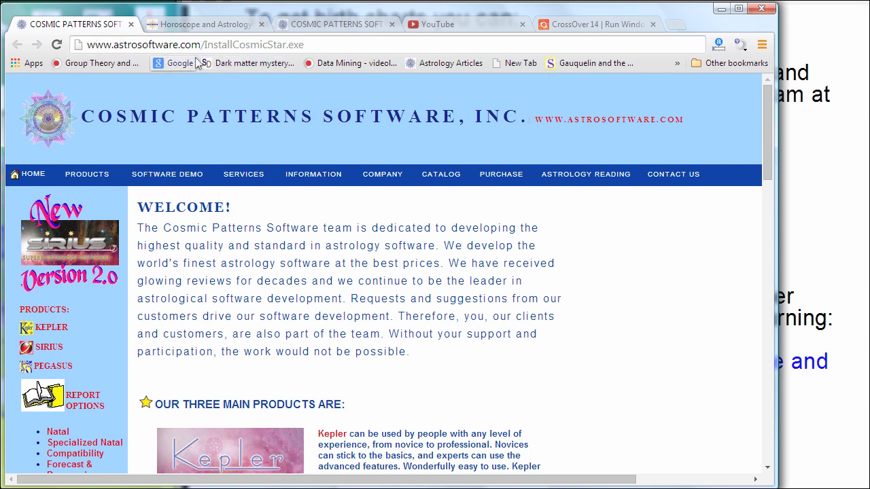
left_click(351, 45)
left_click(341, 46)
key("Return")
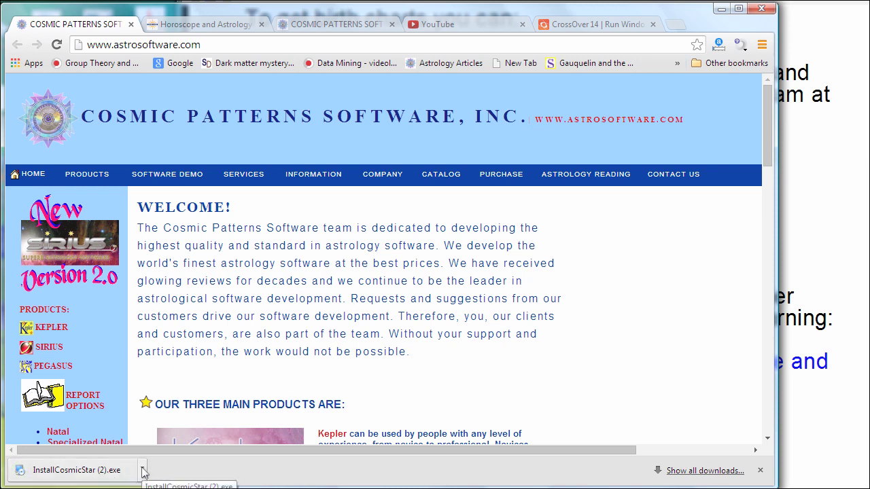
Run the downloaded Cosmic Star installer and move its window to the screen centre.
left_click(142, 471)
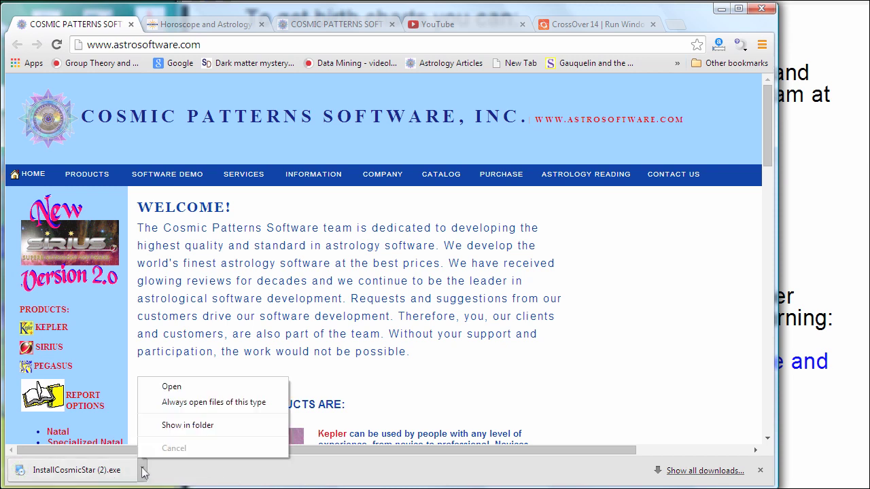
left_click(181, 388)
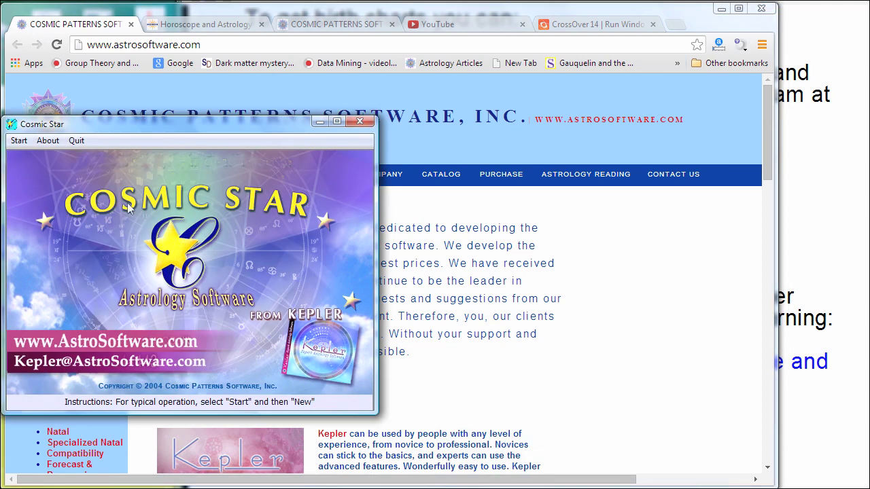
left_click_drag(187, 129, 392, 92)
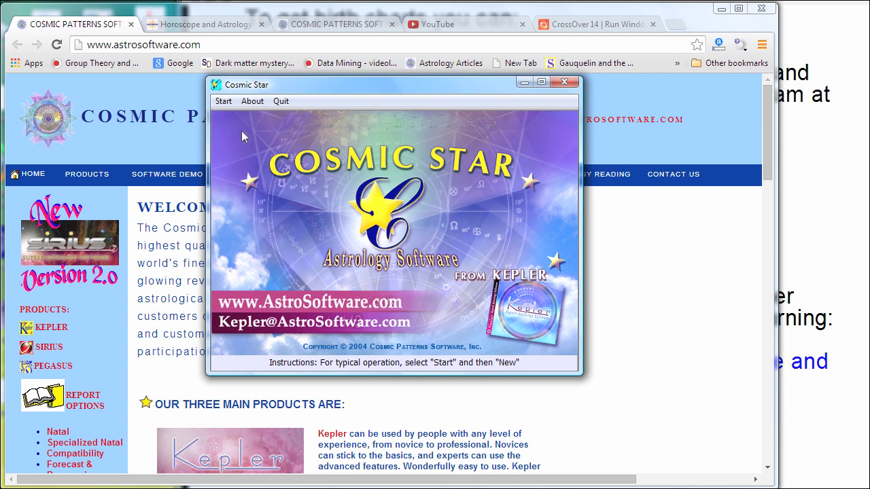
left_click(224, 101)
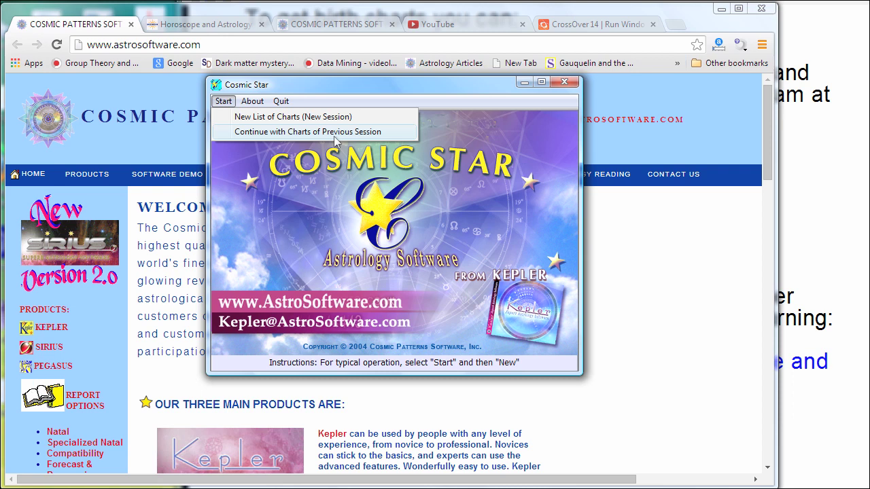
Start a new list of charts, entering the person's name and birth date 15 January 1990.
left_click(274, 119)
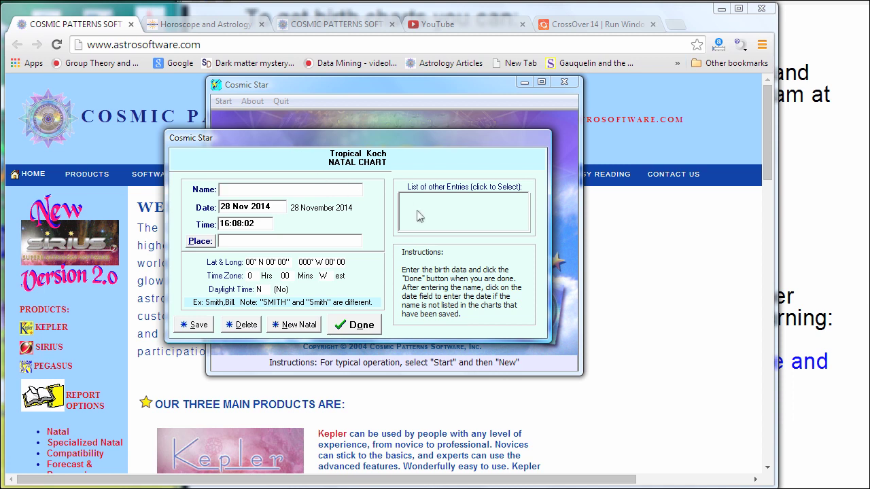
key("Return")
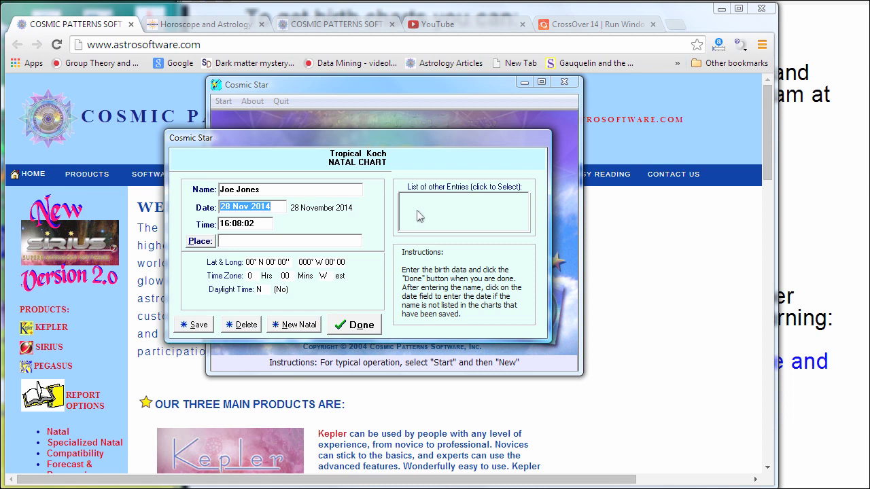
type("15 1990")
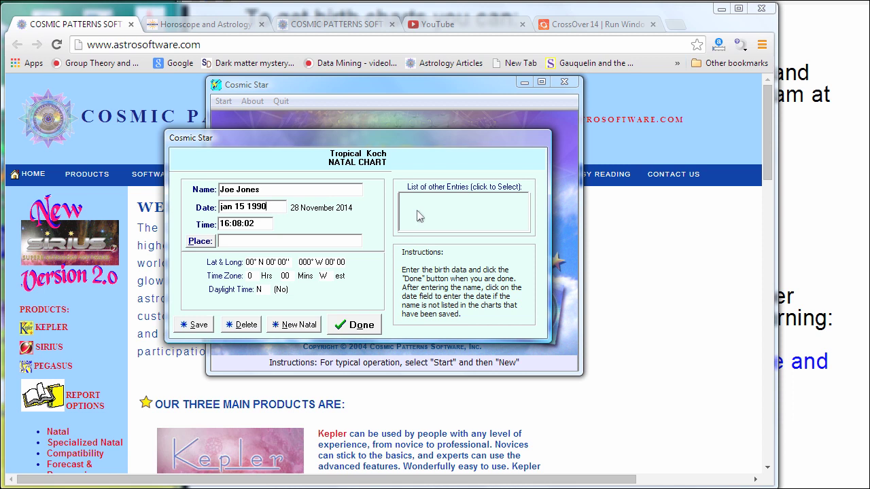
key("Return")
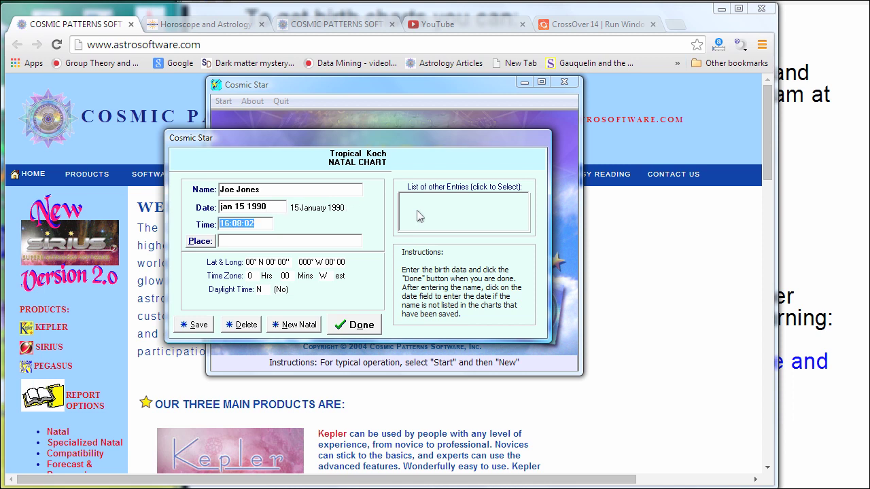
Enter birth time 16:30 and type 'lon' to search for the birthplace.
type("4 30 pm")
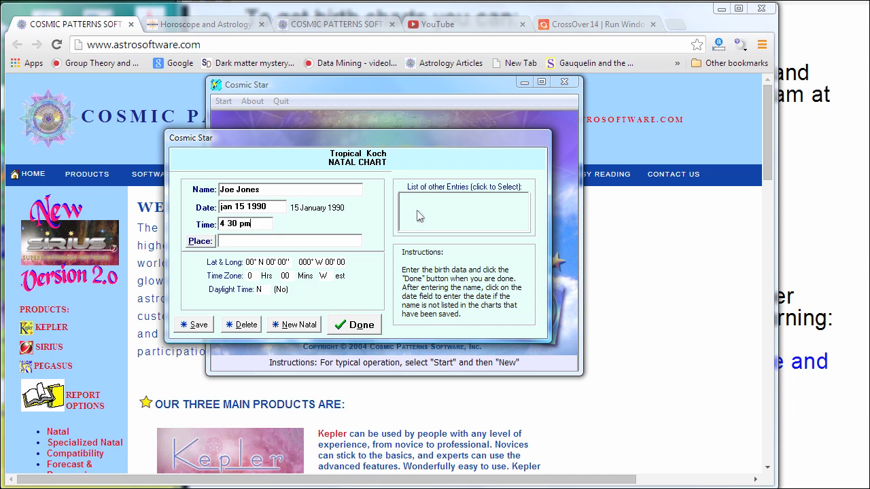
key("BackSpace")
key("BackSpace")
key("BackSpace")
key("BackSpace")
key("BackSpace")
key("BackSpace")
key("Tab")
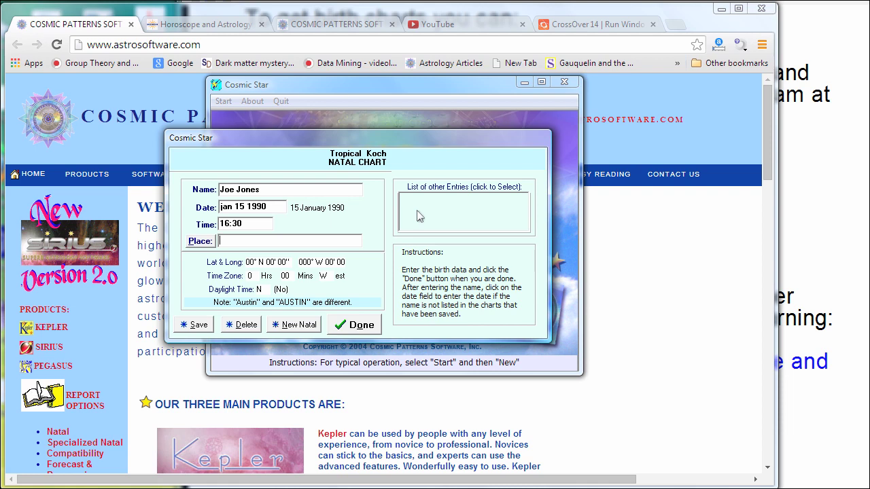
type("london,")
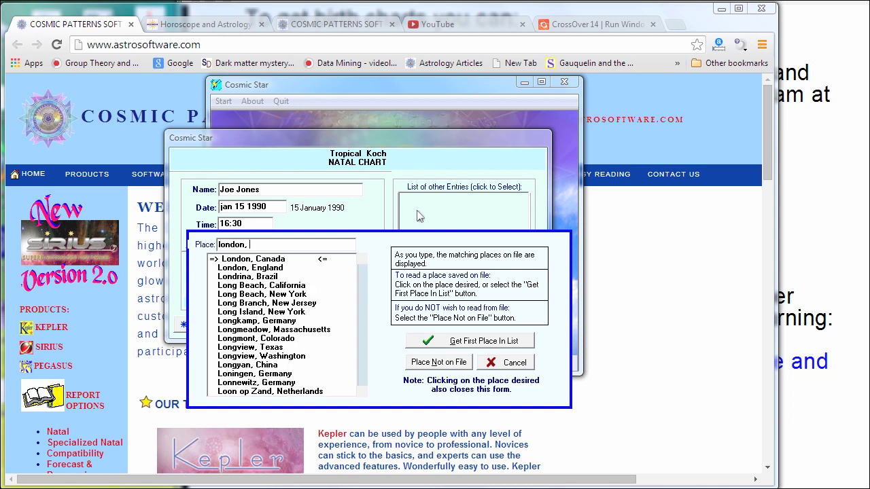
Pick London, England as birthplace, finish the entry and save the record to disk.
left_click(265, 272)
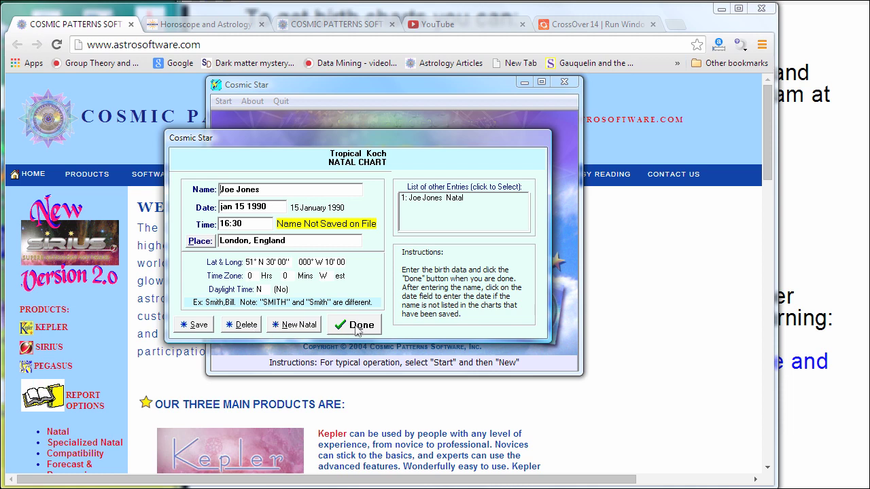
left_click(358, 326)
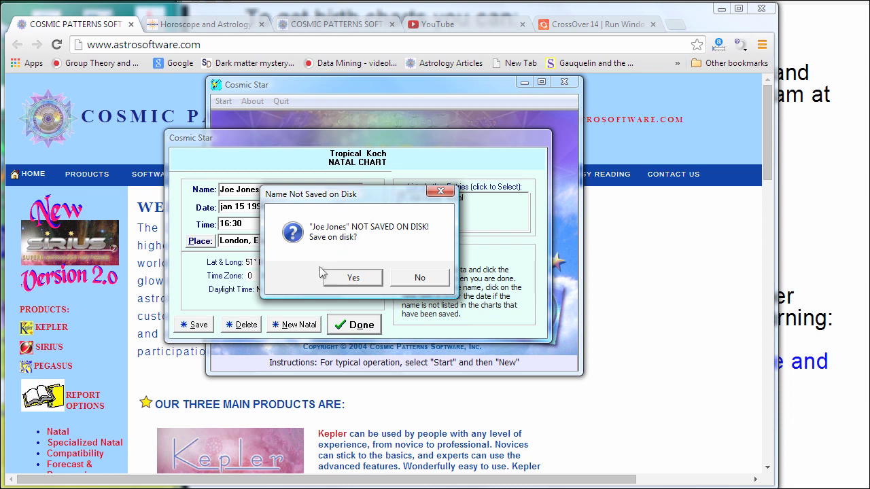
left_click(351, 277)
Move and shrink the natal wheel window, then review its Tropical zodiac and Koch house settings.
left_click(357, 261)
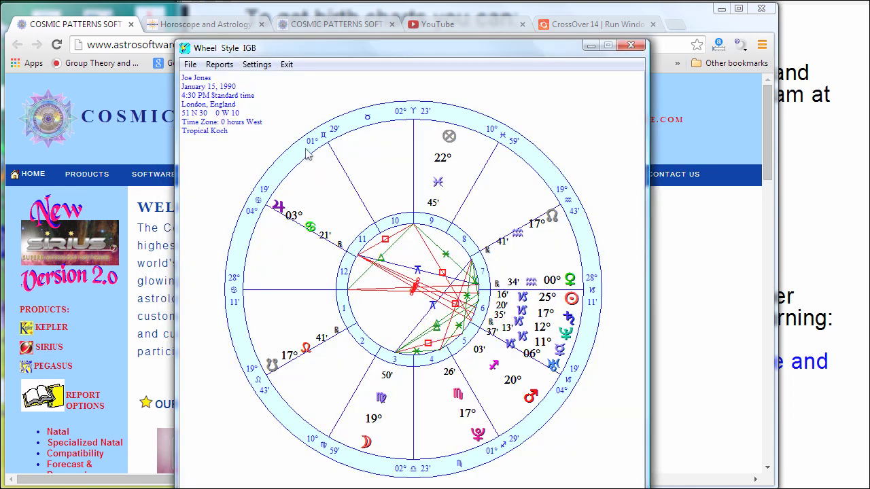
left_click_drag(288, 54, 261, 36)
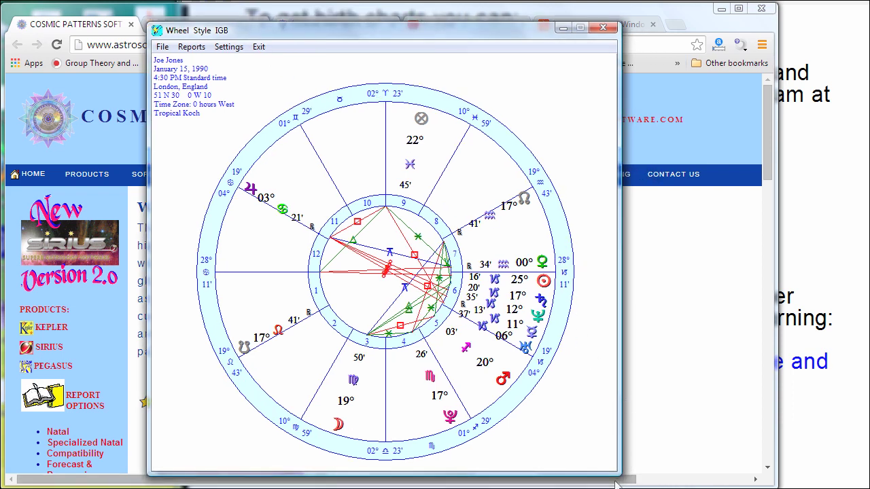
mouse_move(616, 473)
left_mouse_down()
mouse_move(565, 454)
mouse_move(551, 398)
mouse_move(610, 462)
left_mouse_up()
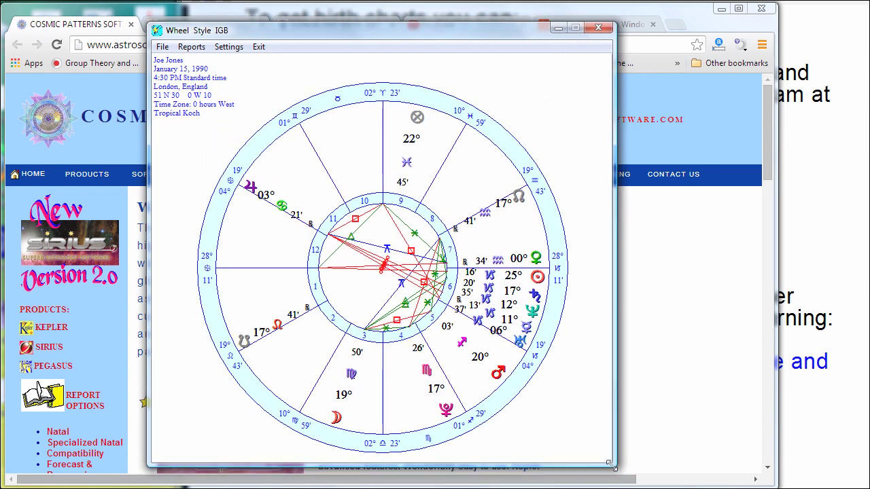
left_click(234, 49)
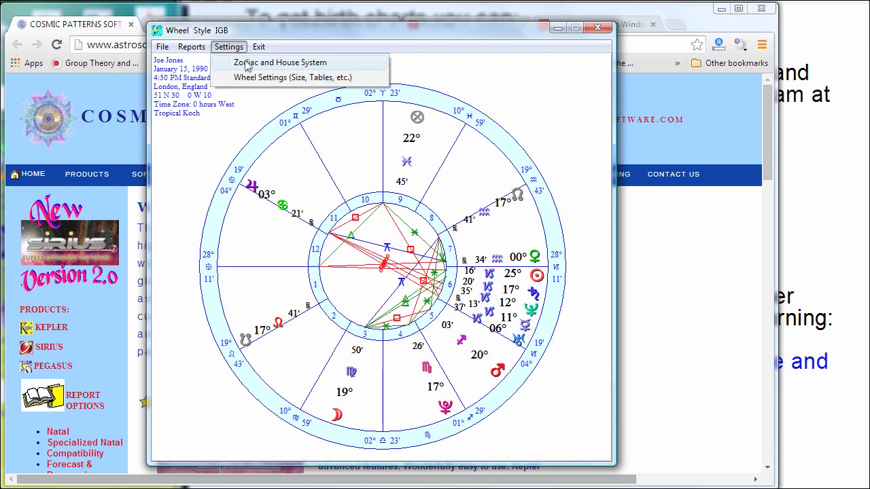
left_click(247, 63)
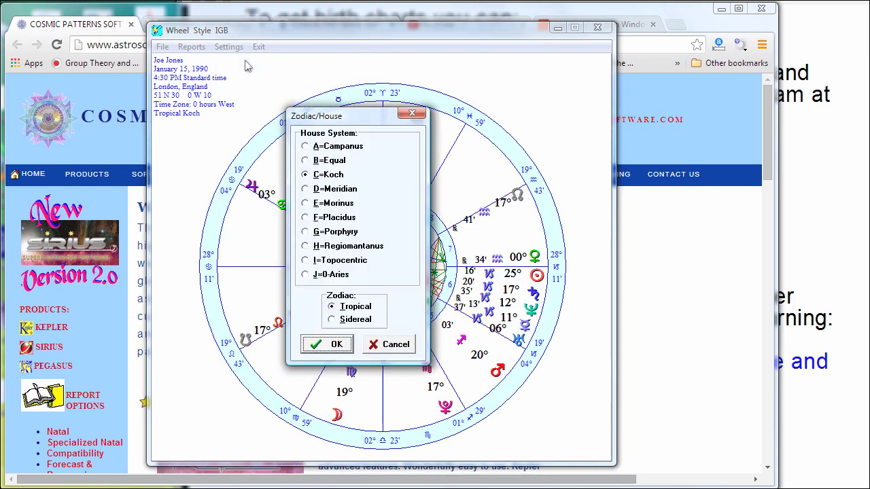
left_click(339, 320)
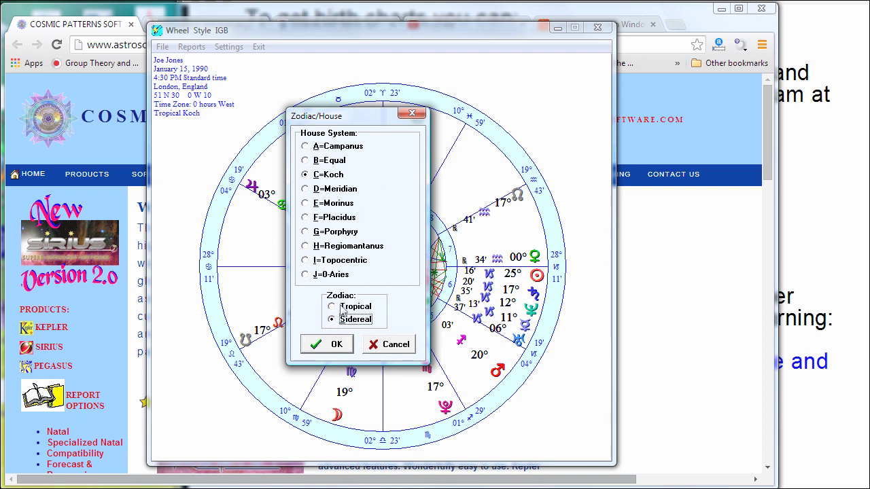
left_click(342, 308)
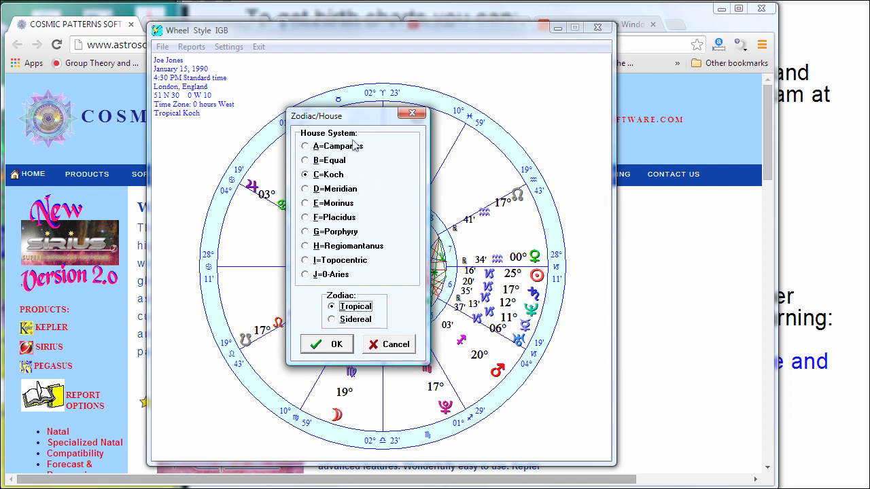
left_click(393, 345)
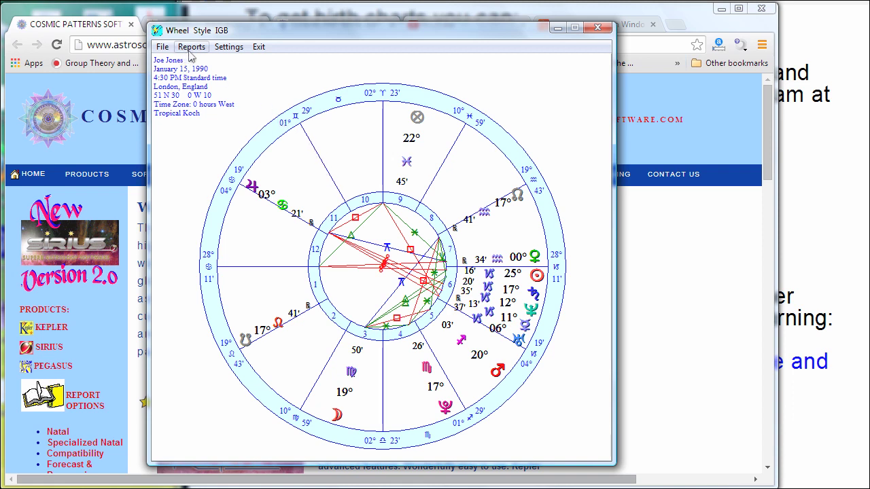
left_click(229, 47)
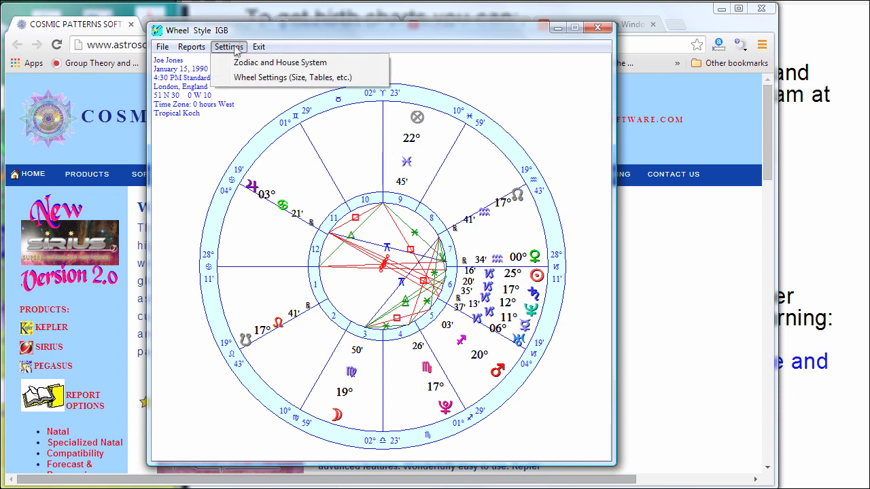
left_click(251, 80)
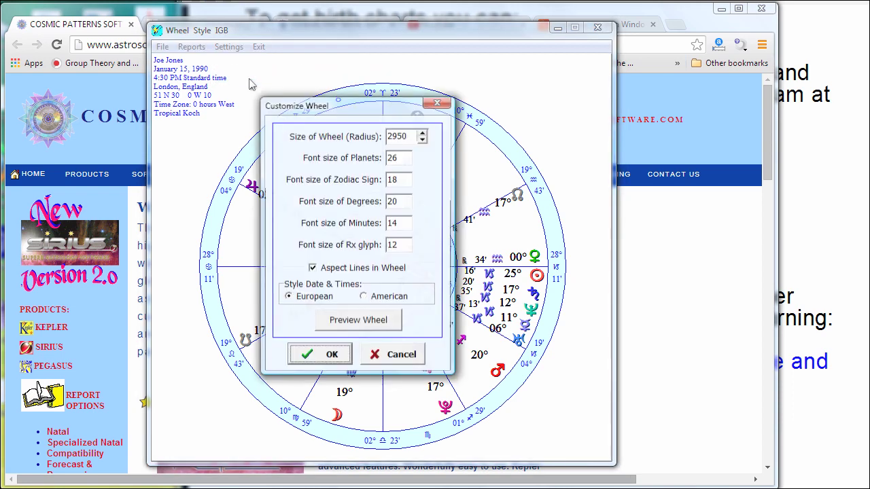
left_click_drag(344, 109, 639, 116)
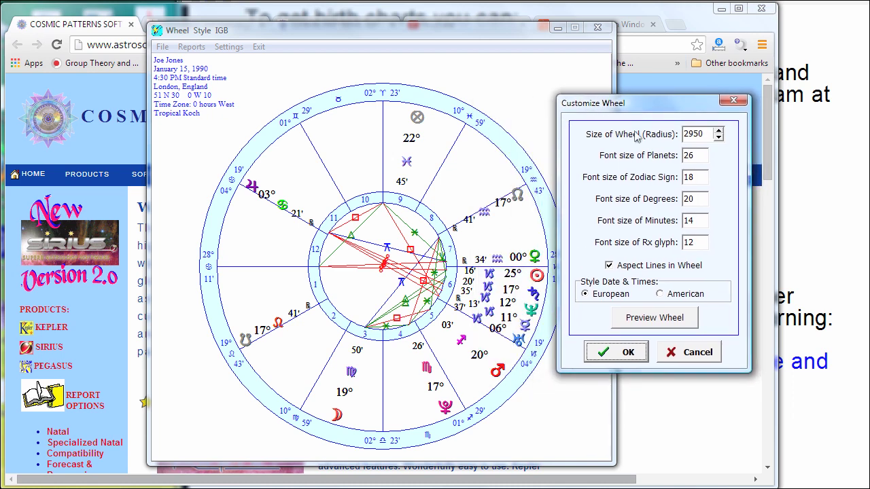
left_click(610, 266)
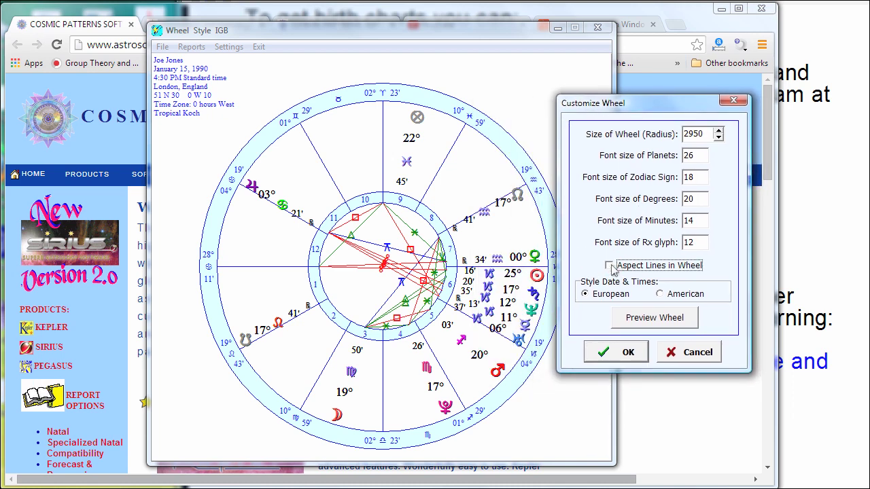
left_click(649, 324)
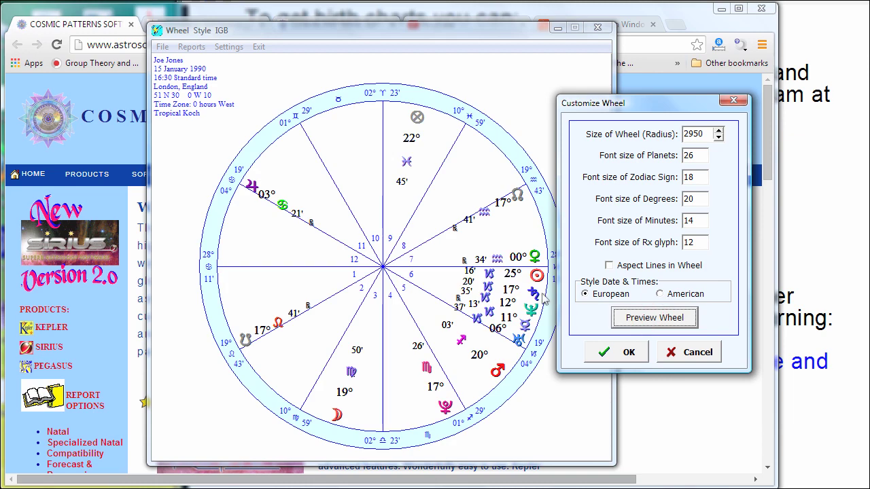
left_click(609, 266)
left_click(665, 319)
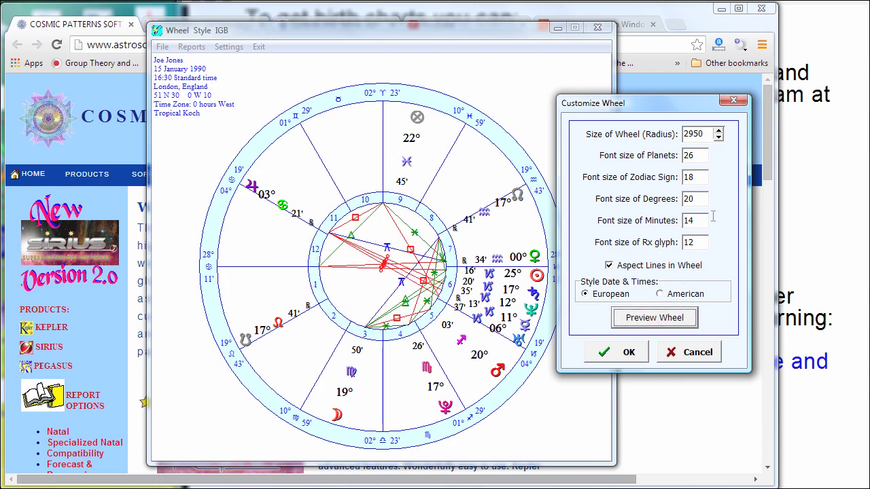
left_click(698, 155)
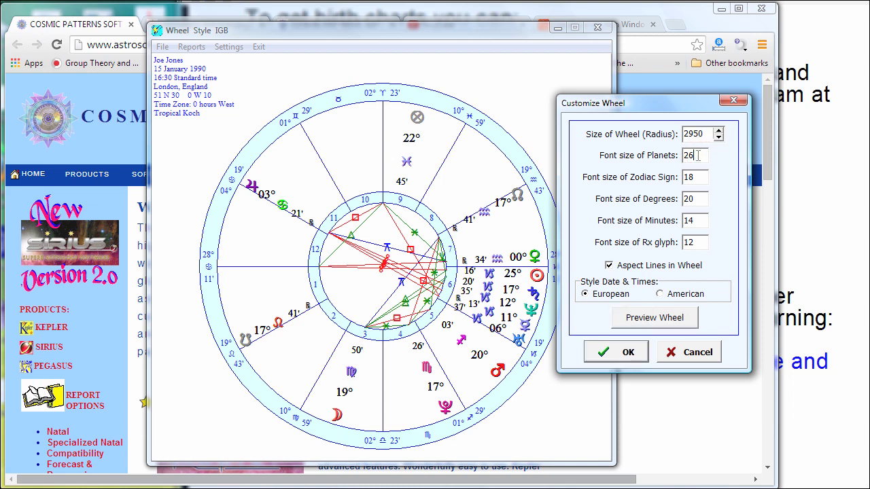
double_click(698, 155)
type("30")
left_click(665, 317)
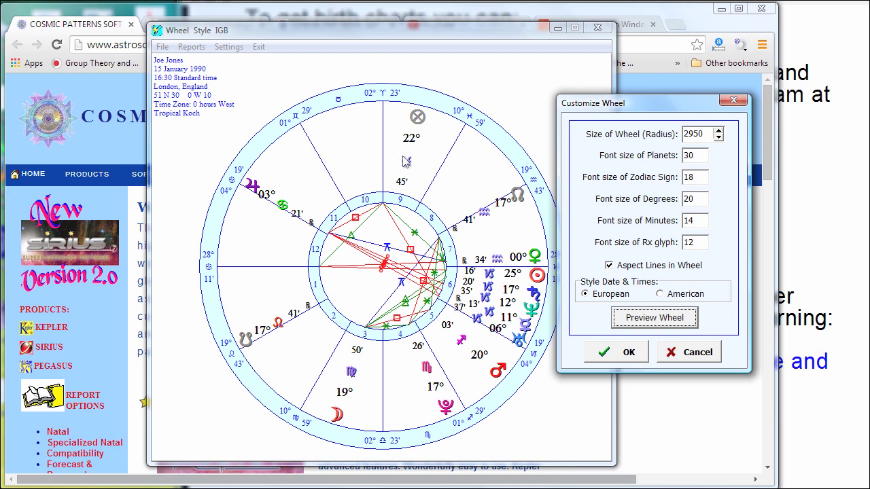
left_click(692, 354)
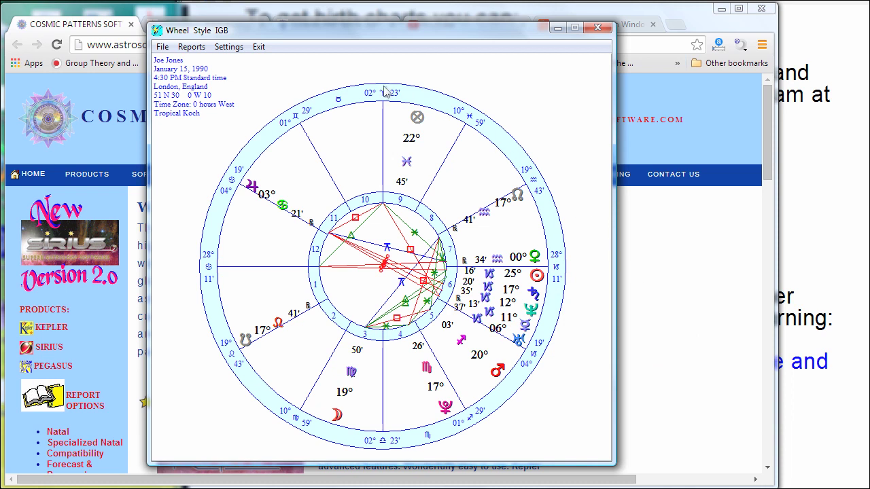